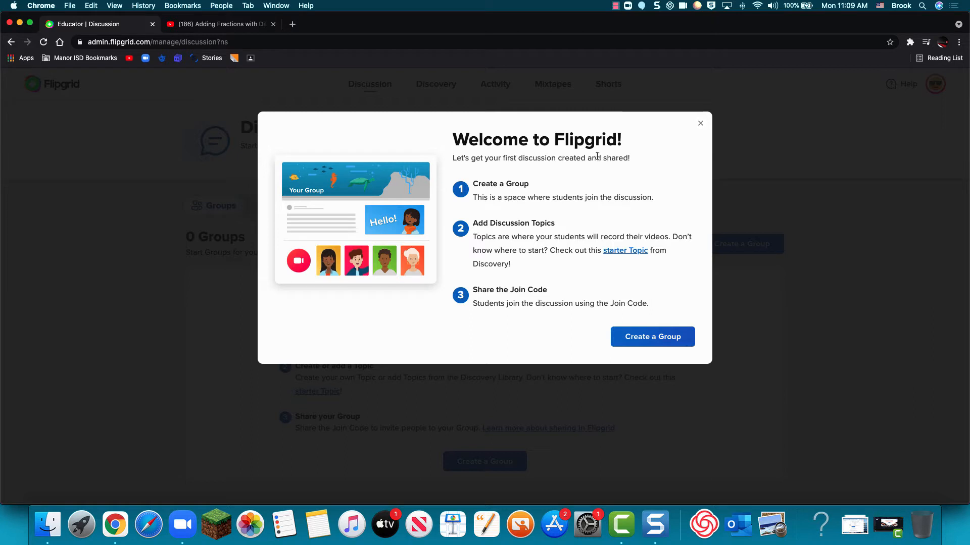
# - Dismiss the welcome message and look at the Topics view of the discussion page before returning to Groups
pyautogui.click(700, 124)
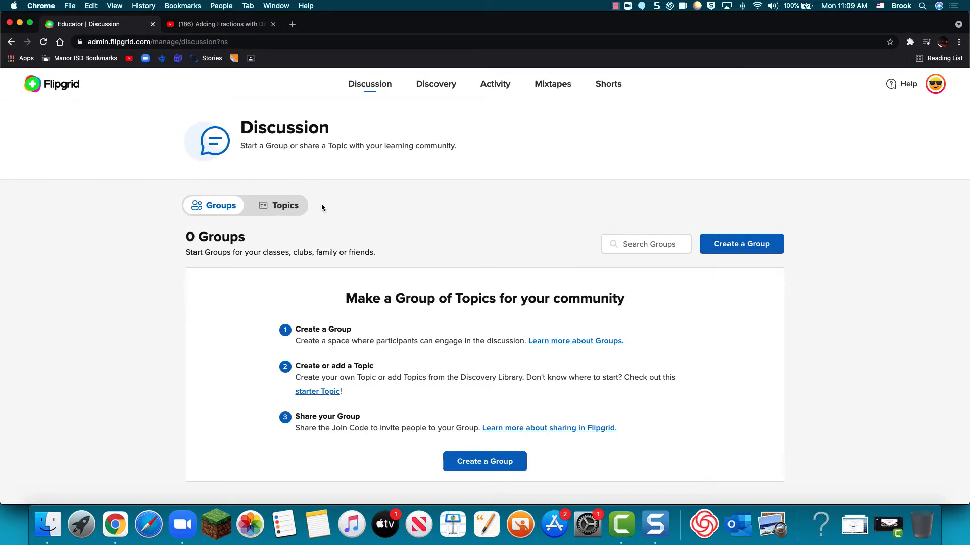
pyautogui.click(268, 213)
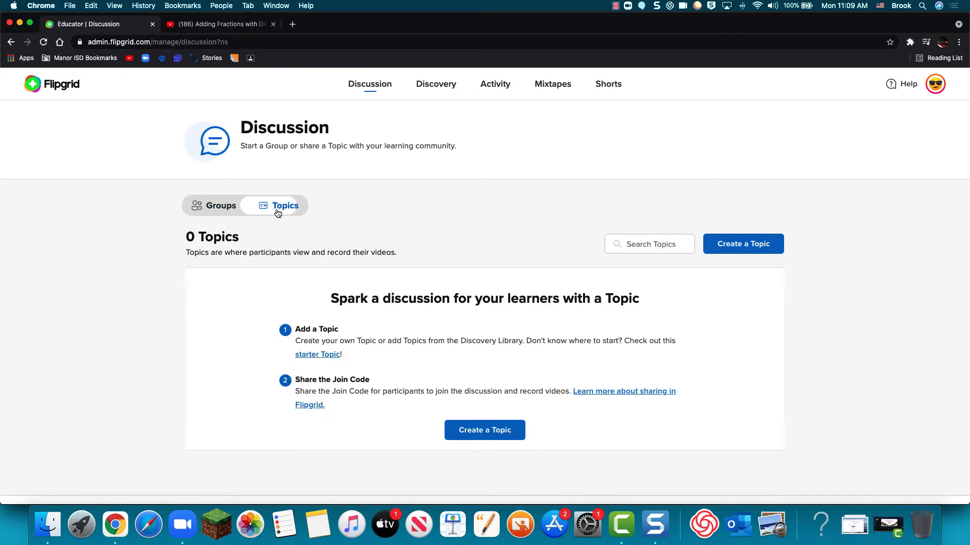
pyautogui.click(226, 214)
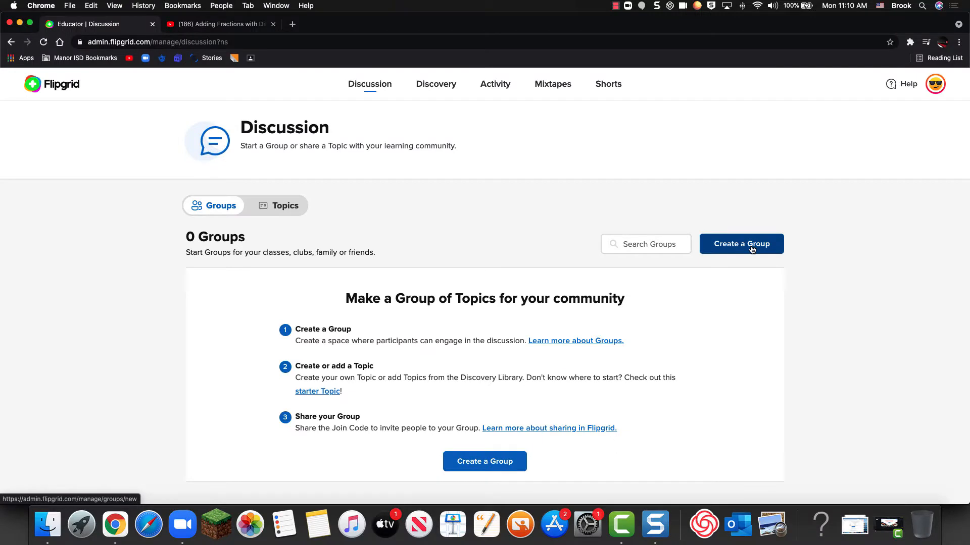
# - Start a new group and name it Math
pyautogui.click(752, 247)
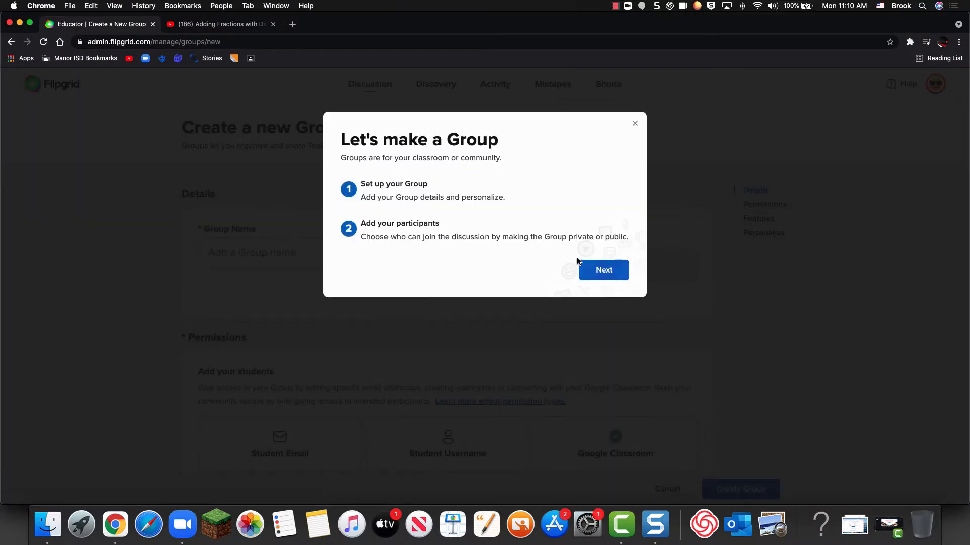
pyautogui.click(602, 278)
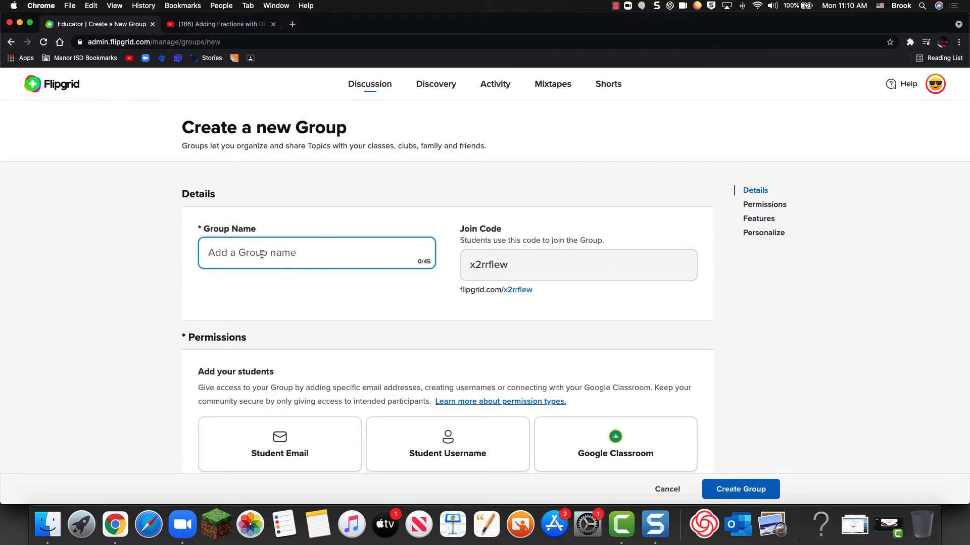
pyautogui.write('Math')
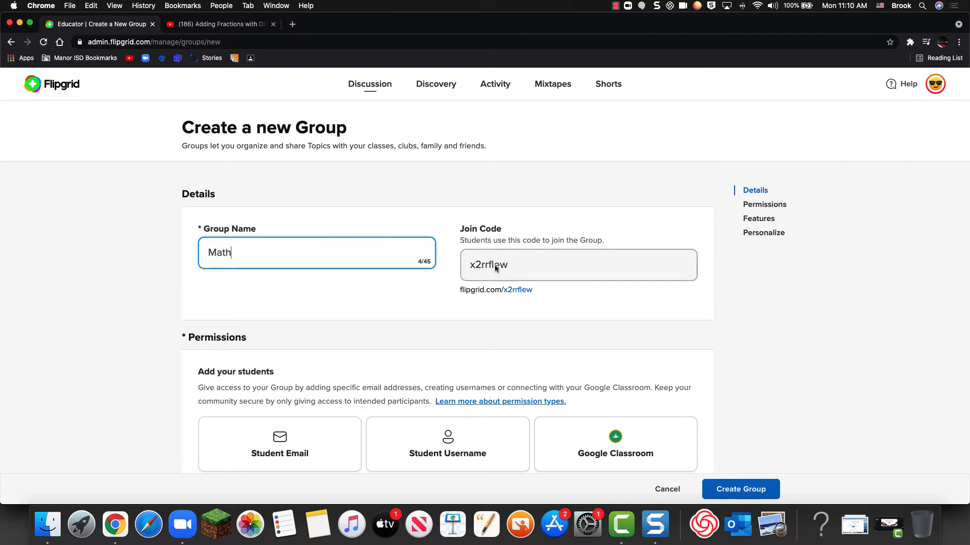
pyautogui.moveTo(538, 292); pyautogui.dragTo(458, 294)
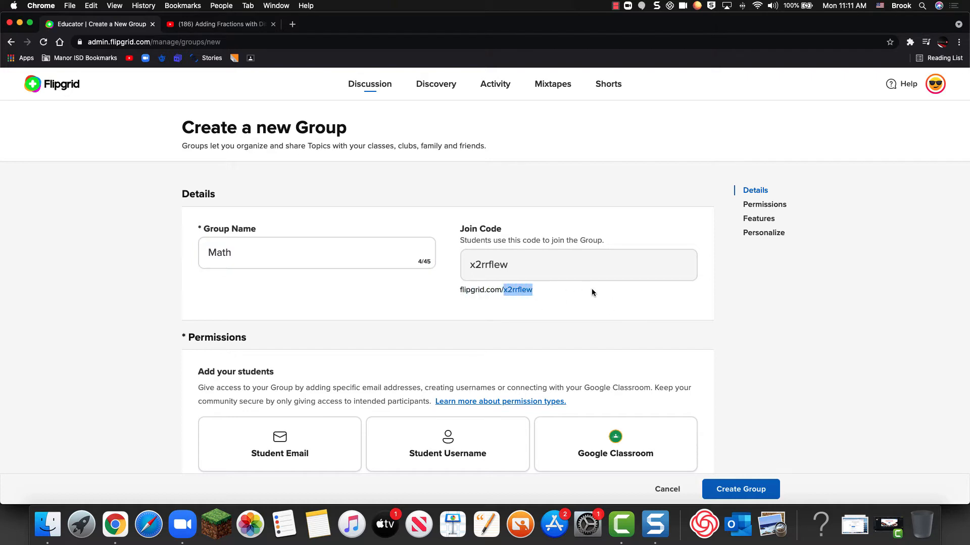
pyautogui.scroll(-3, 592, 291)
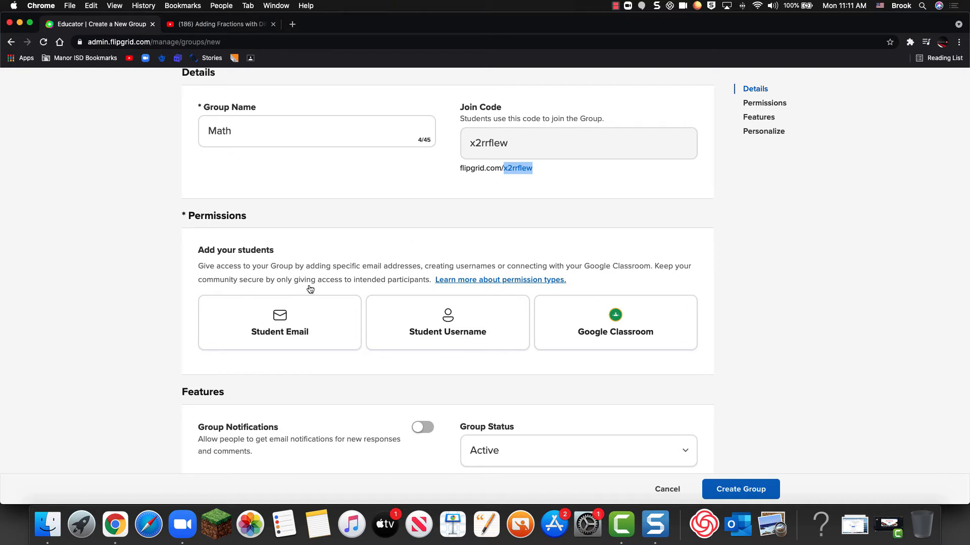
pyautogui.click(287, 326)
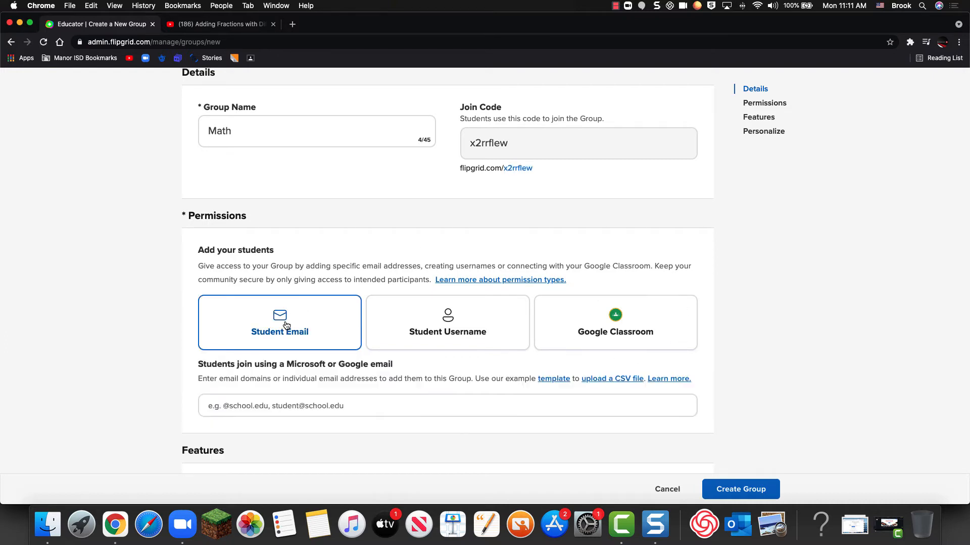
pyautogui.click(254, 407)
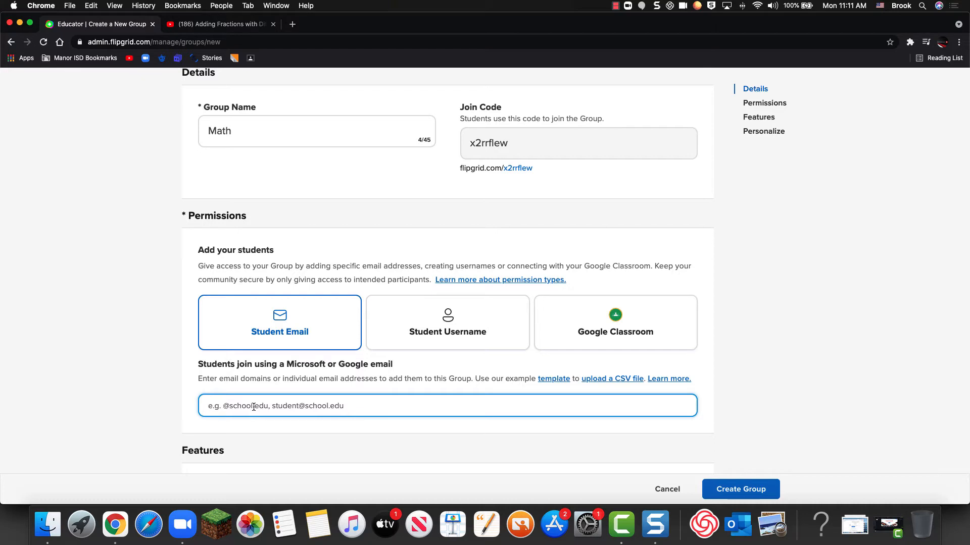
pyautogui.write('@')
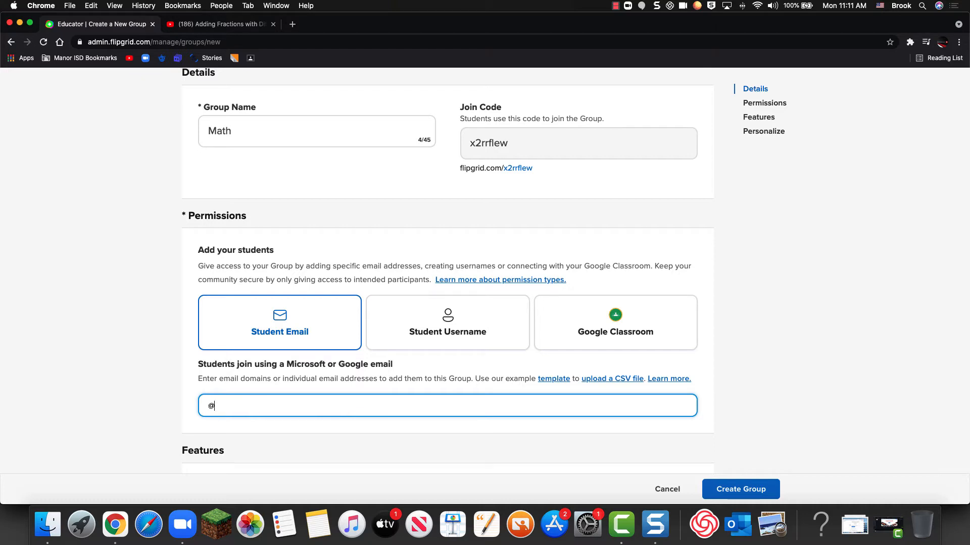
pyautogui.write('edu.manorisd.net')
pyautogui.press('Return')
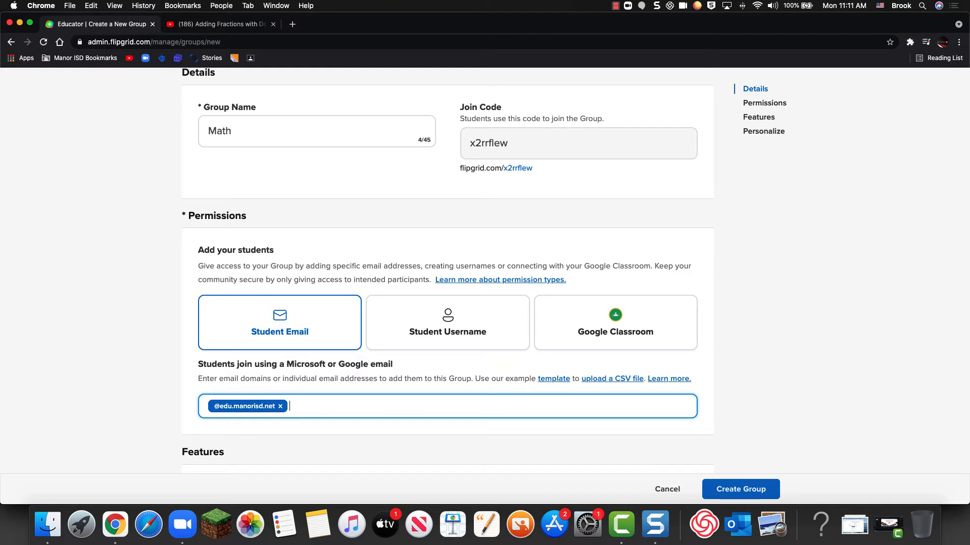
pyautogui.write('@manorisd.net')
pyautogui.press('Return')
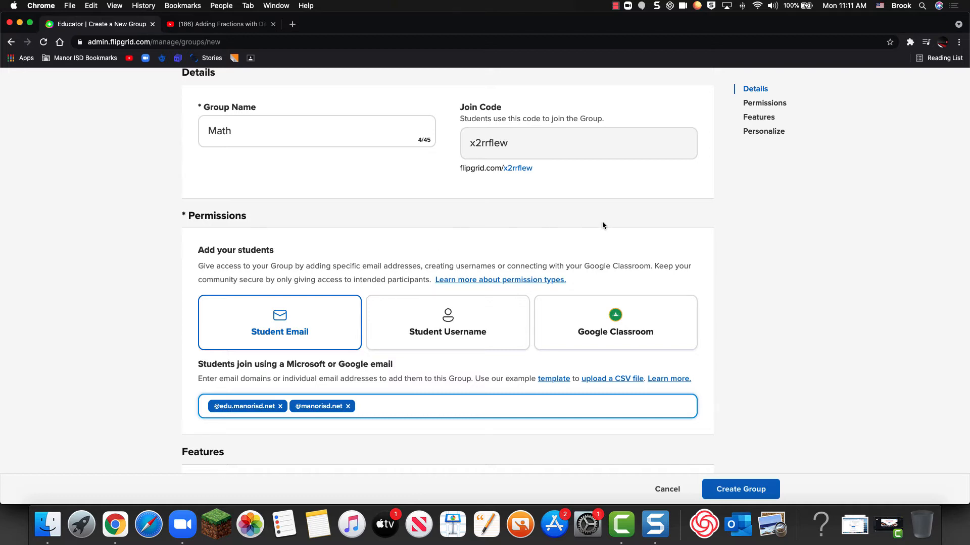
# - Check the Google Classroom option for adding students and return to the Student Email option
pyautogui.click(648, 320)
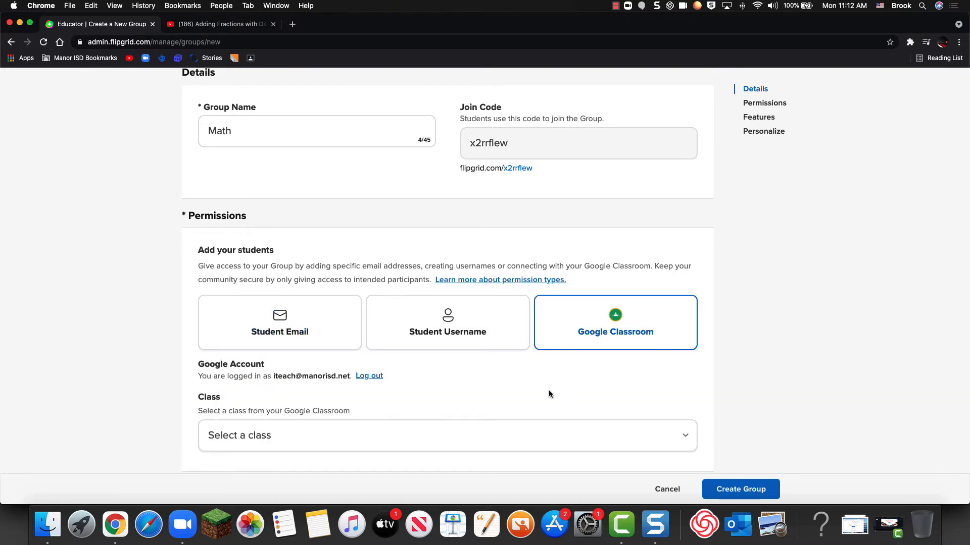
pyautogui.scroll(-2, 549, 390)
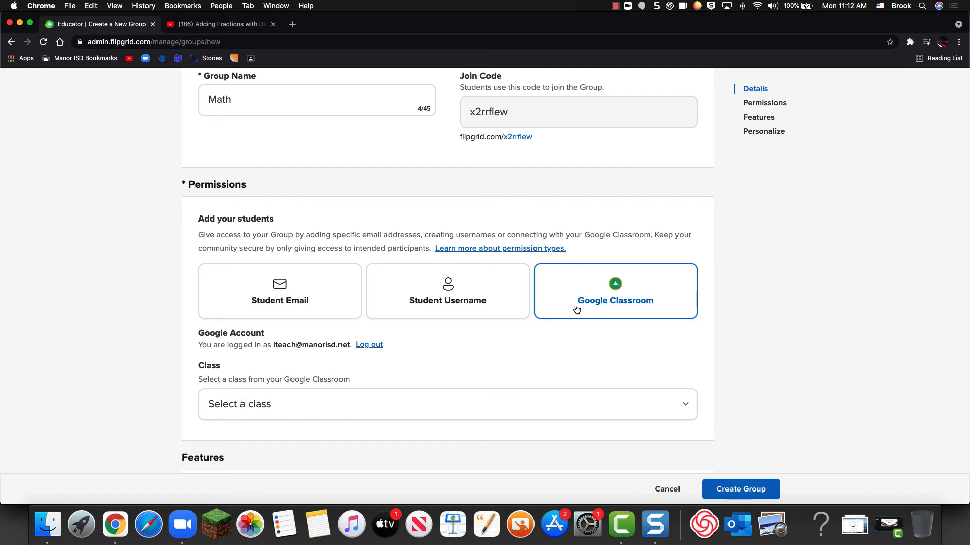
pyautogui.click(278, 296)
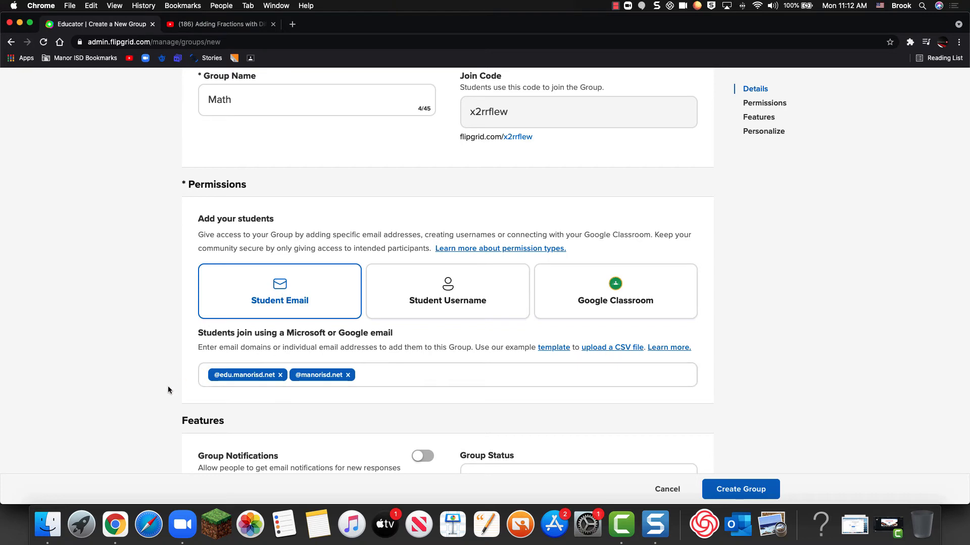
# - Turn on Group Notifications for the new group
pyautogui.scroll(-5, 385, 359)
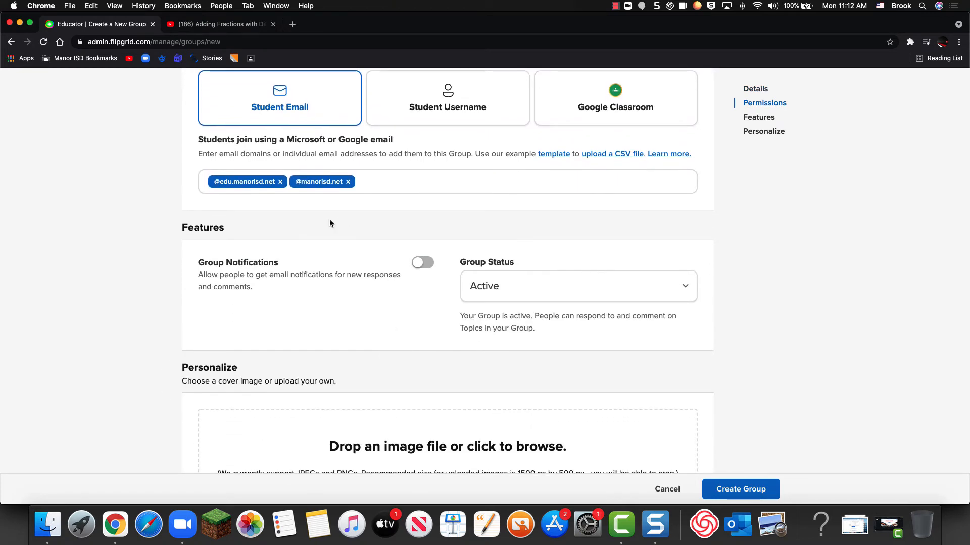
pyautogui.click(423, 263)
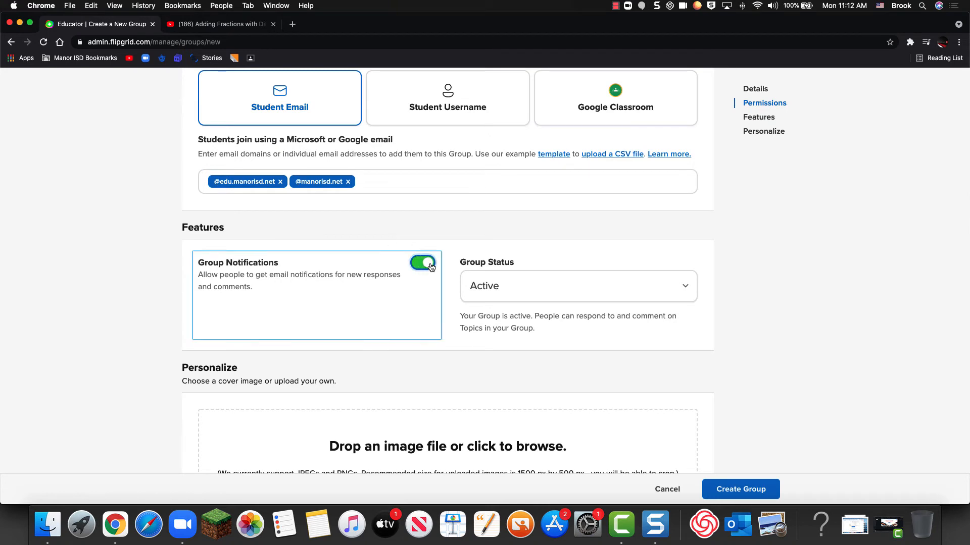
pyautogui.scroll(-2, 445, 243)
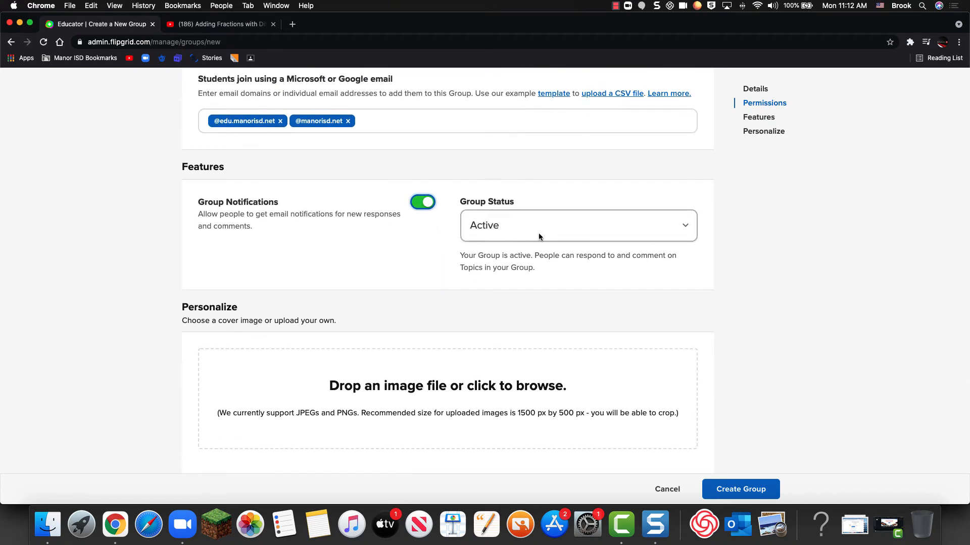
# - Choose the misty evergreen forest picture from the Featured images as the group's cover
pyautogui.scroll(-5, 541, 236)
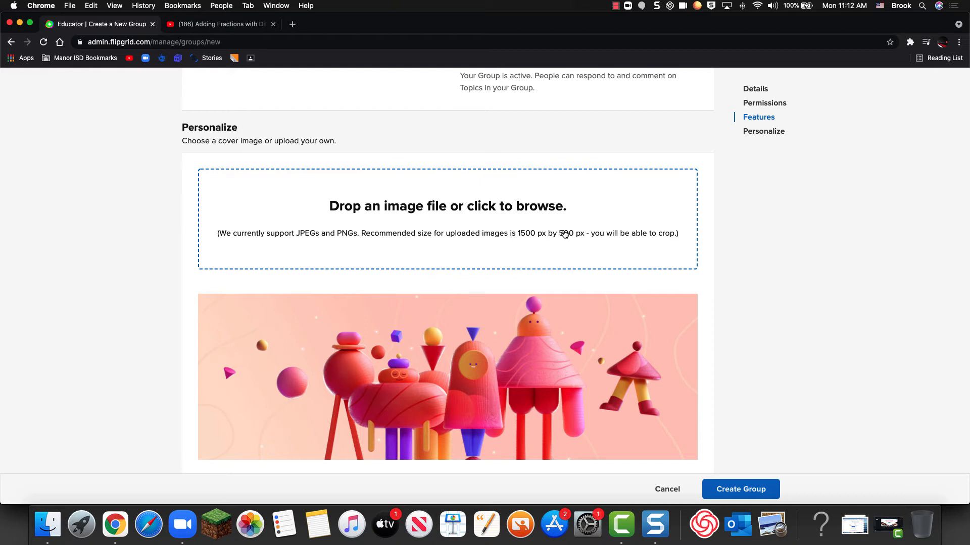
pyautogui.scroll(-2, 565, 234)
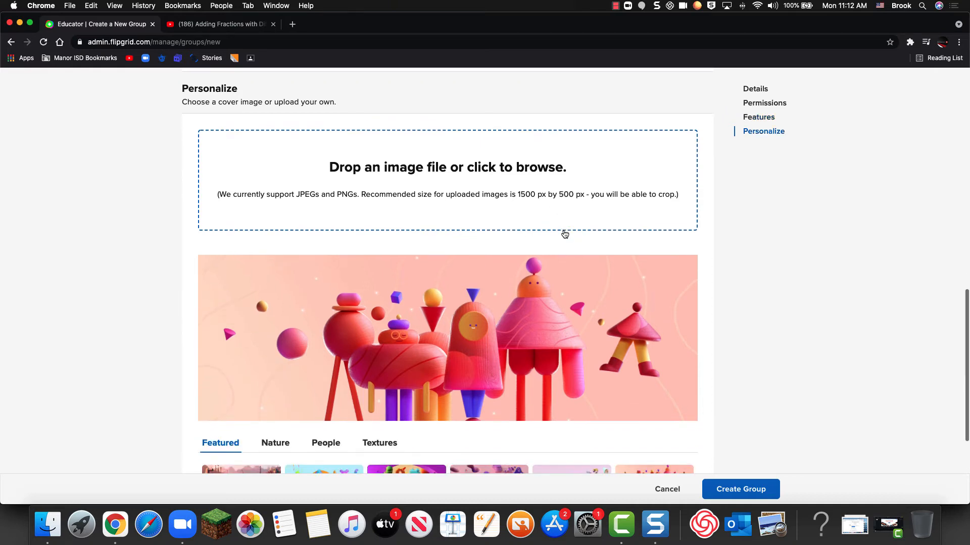
pyautogui.scroll(-1, 565, 234)
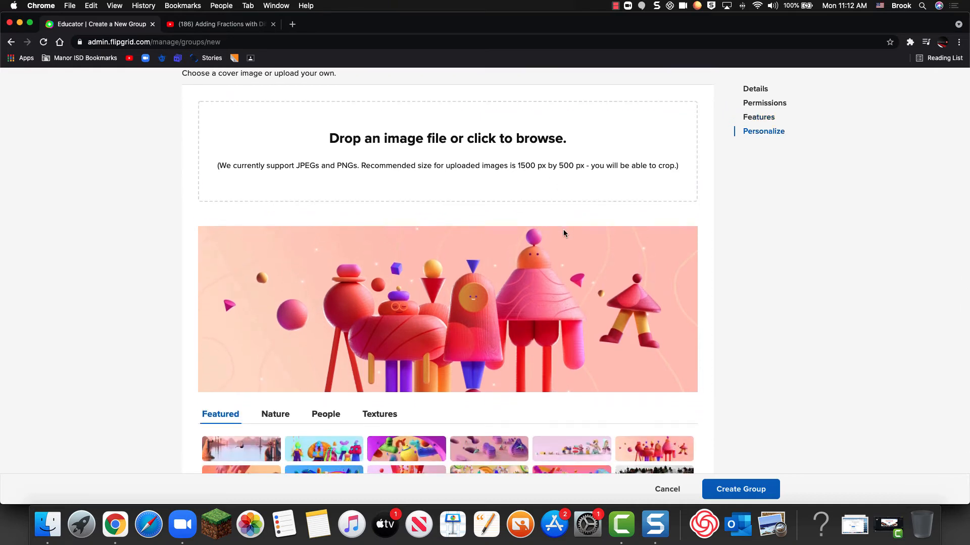
pyautogui.scroll(-5, 565, 233)
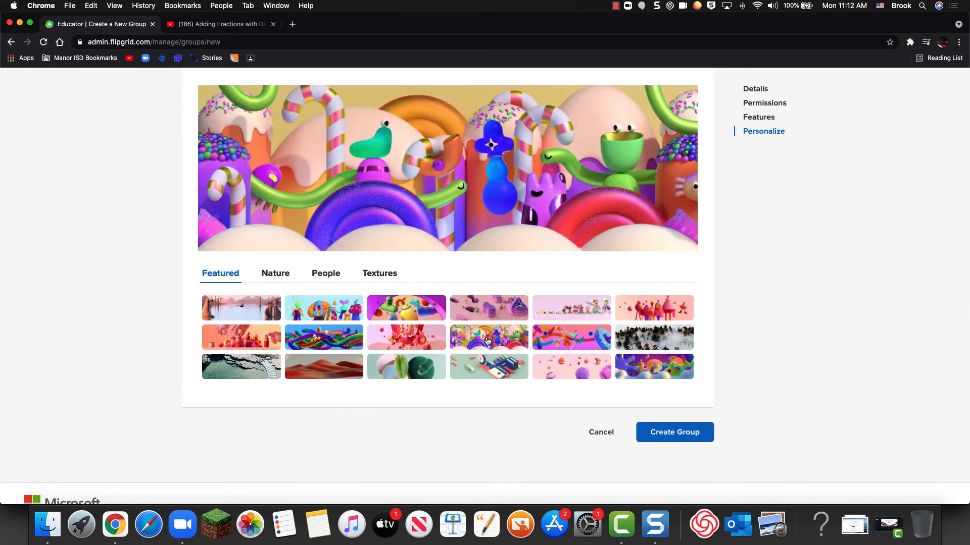
pyautogui.scroll(2, 488, 246)
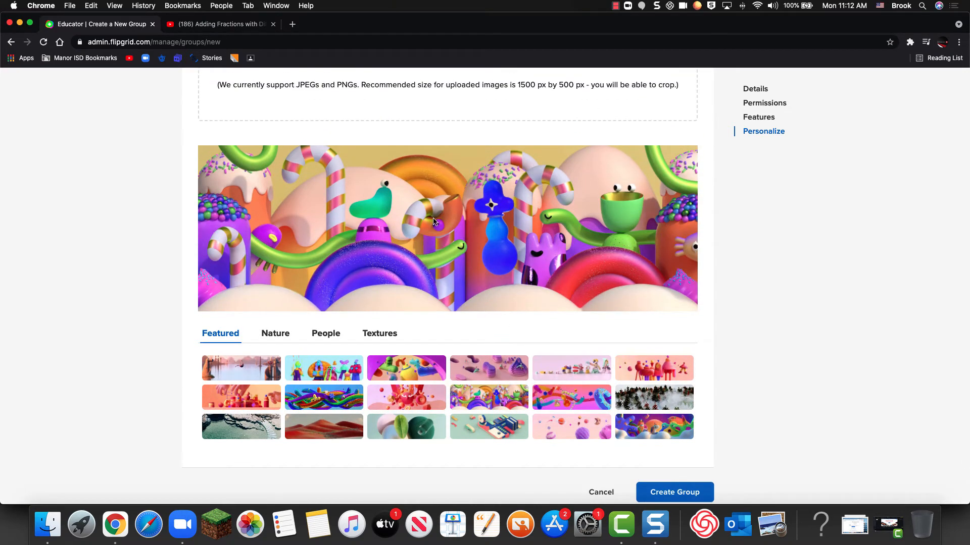
pyautogui.click(665, 408)
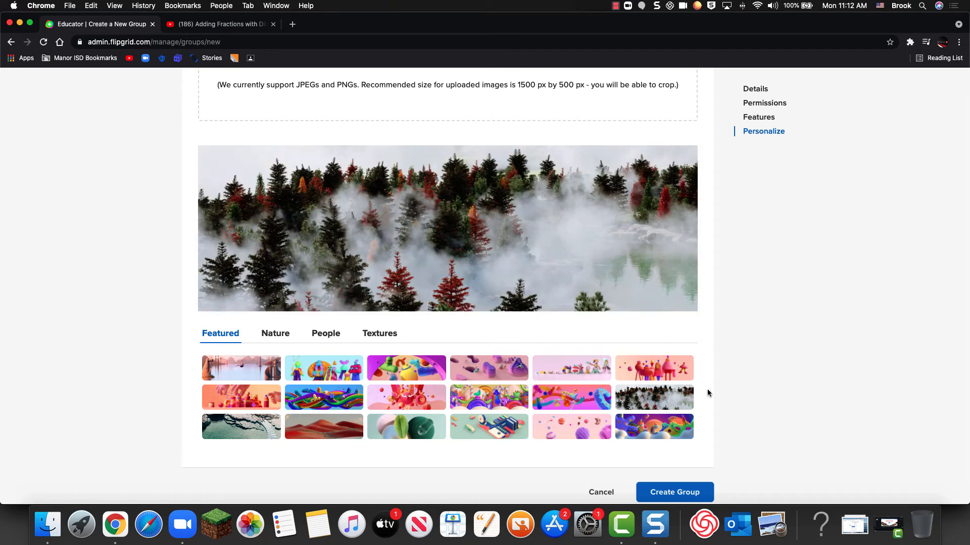
pyautogui.scroll(-2, 712, 387)
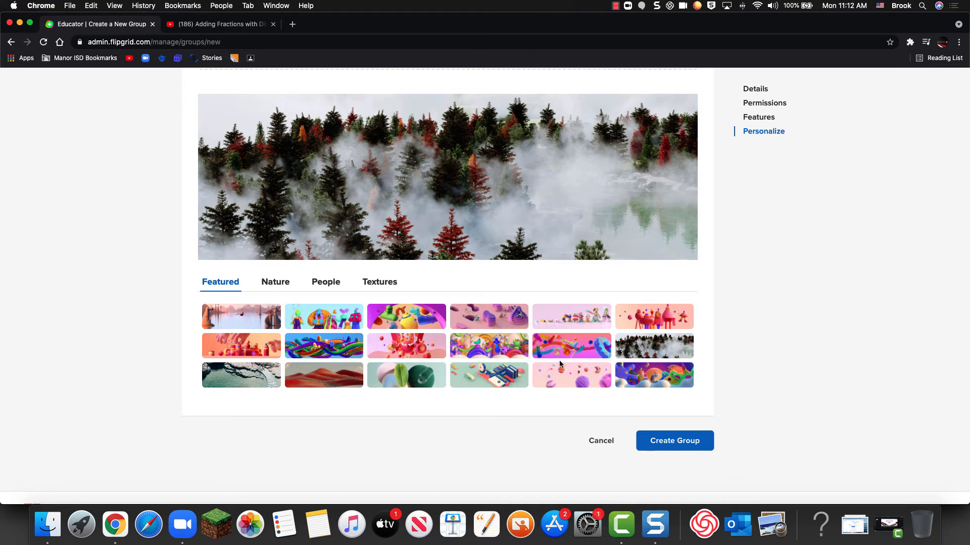
# - Review the settings, create the Math group, and copy its join link before closing the sharing dialog
pyautogui.scroll(10, 559, 363)
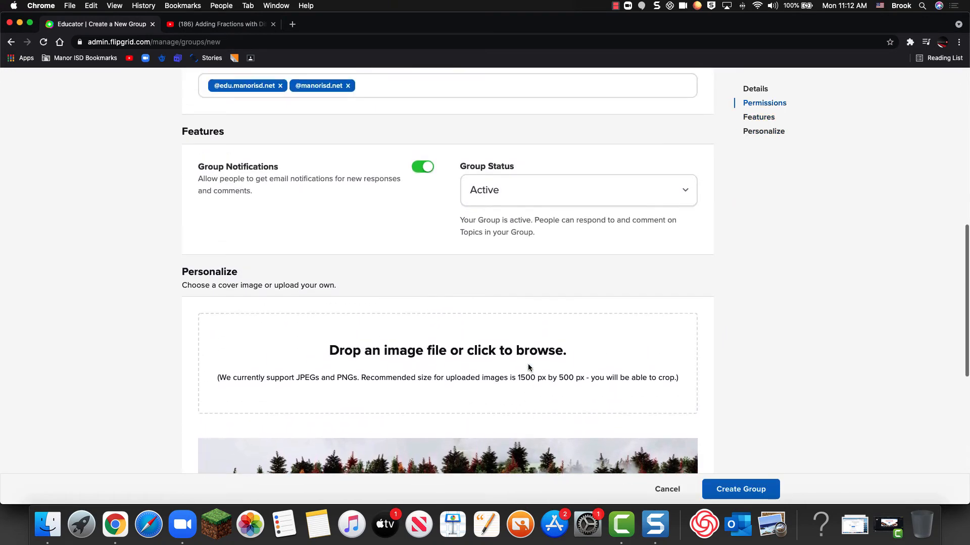
pyautogui.scroll(2, 528, 367)
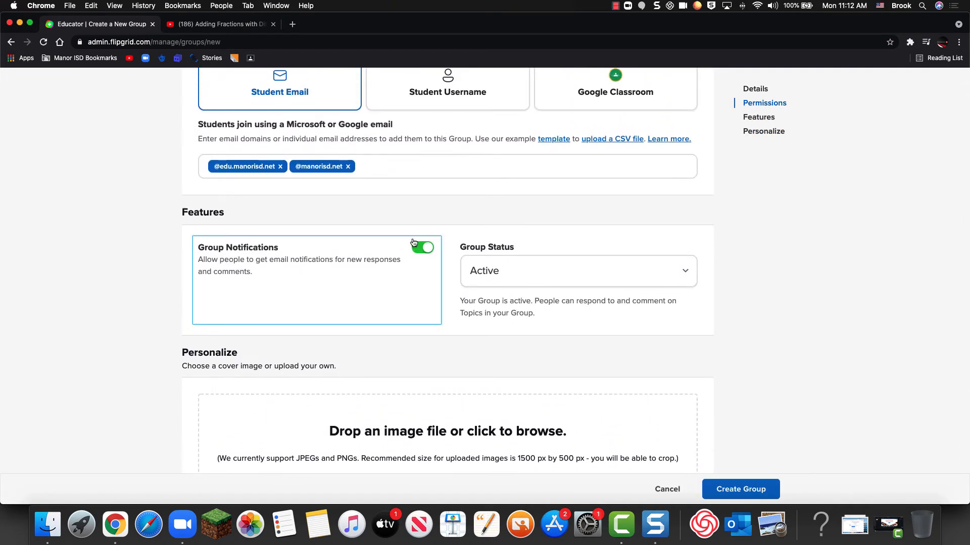
pyautogui.scroll(1, 553, 236)
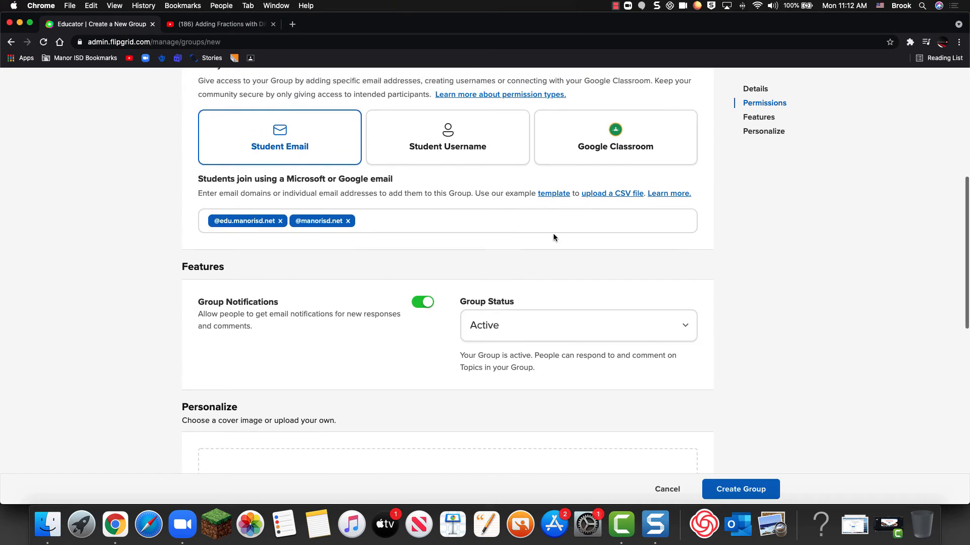
pyautogui.scroll(1, 553, 235)
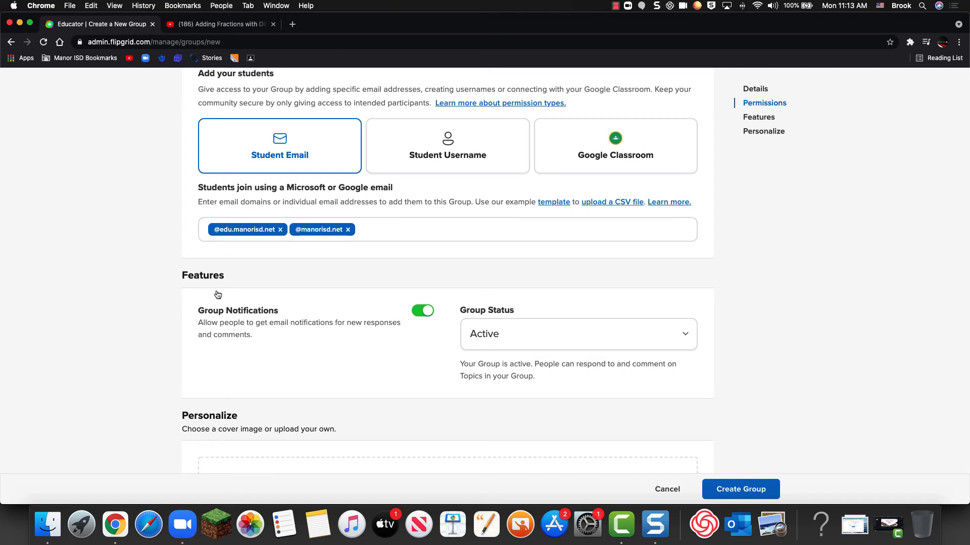
pyautogui.scroll(5, 379, 212)
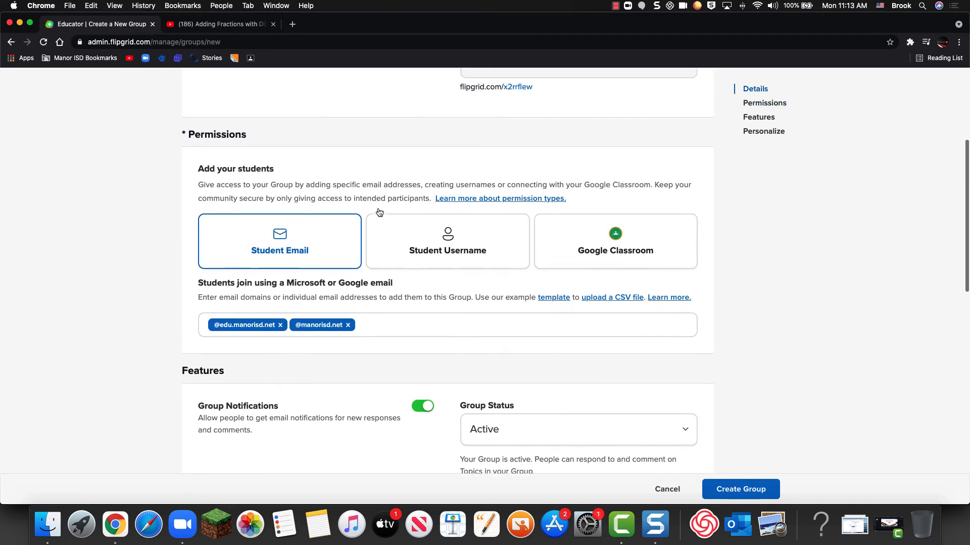
pyautogui.scroll(3, 379, 212)
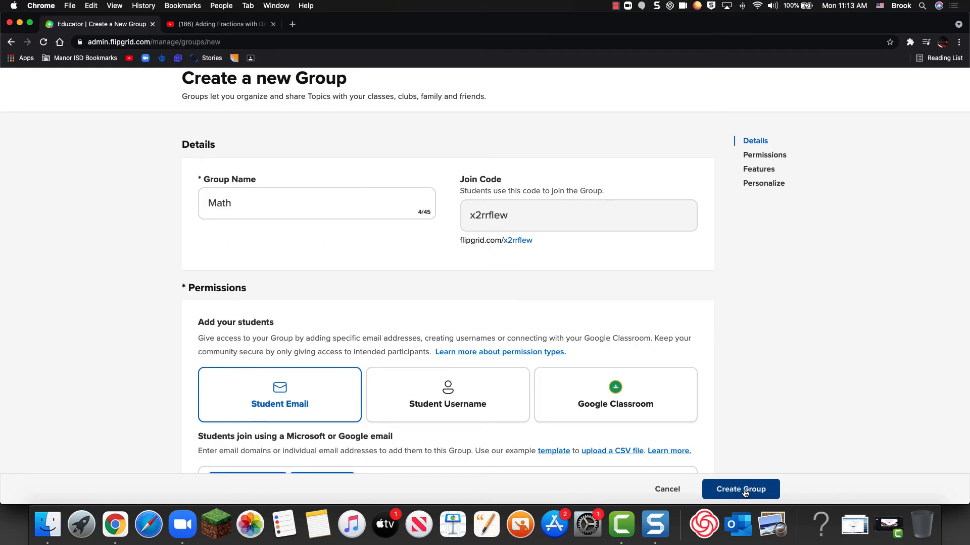
pyautogui.click(743, 491)
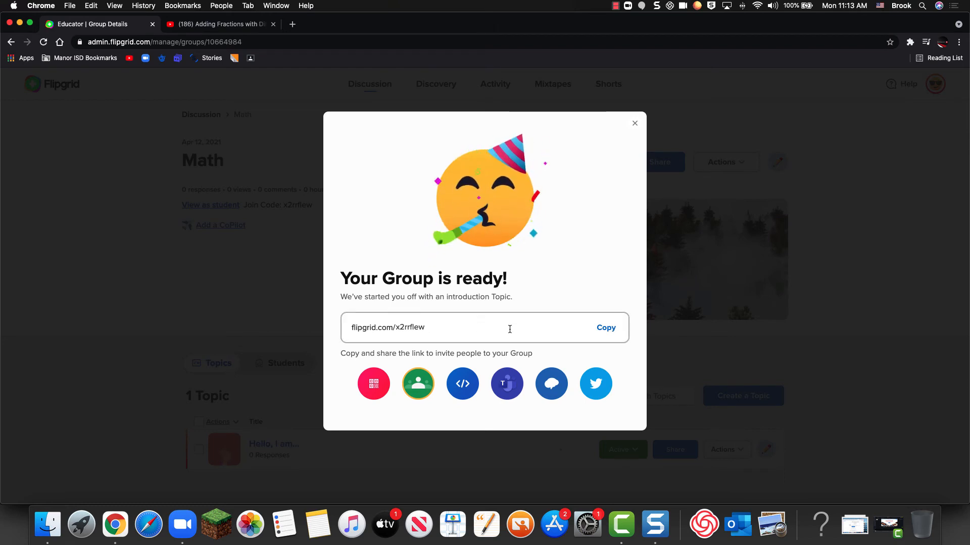
pyautogui.click(605, 329)
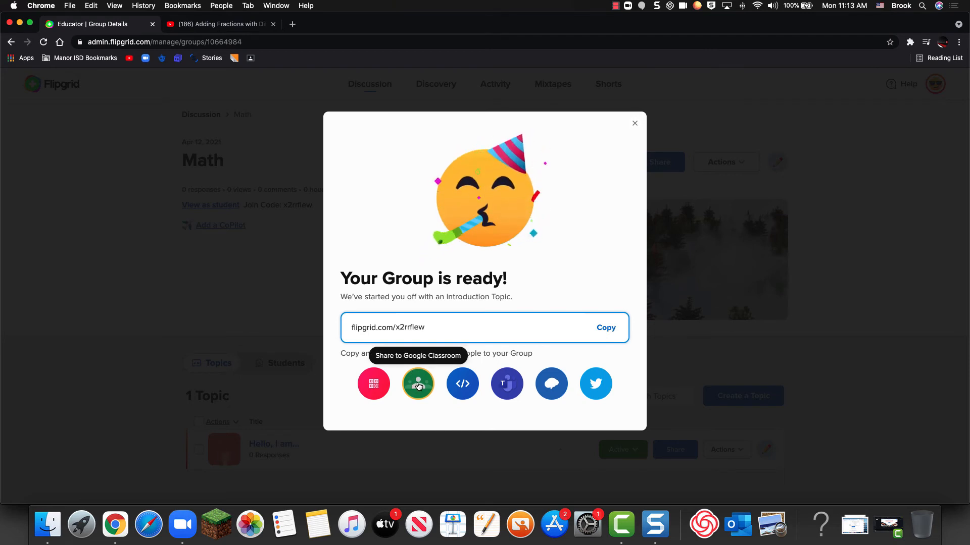
pyautogui.click(636, 125)
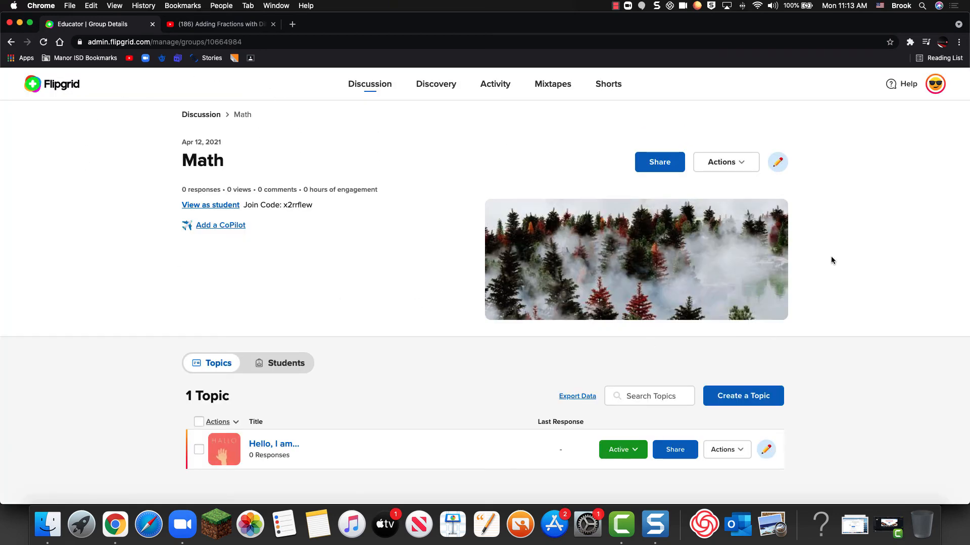
# - Check the Math group's student list and return to its list of topics
pyautogui.scroll(-3, 391, 242)
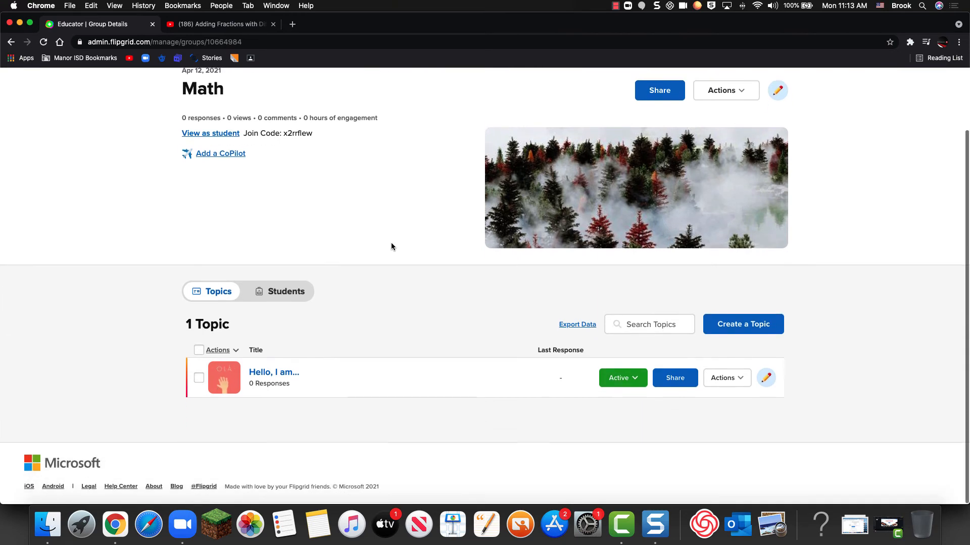
pyautogui.click(279, 296)
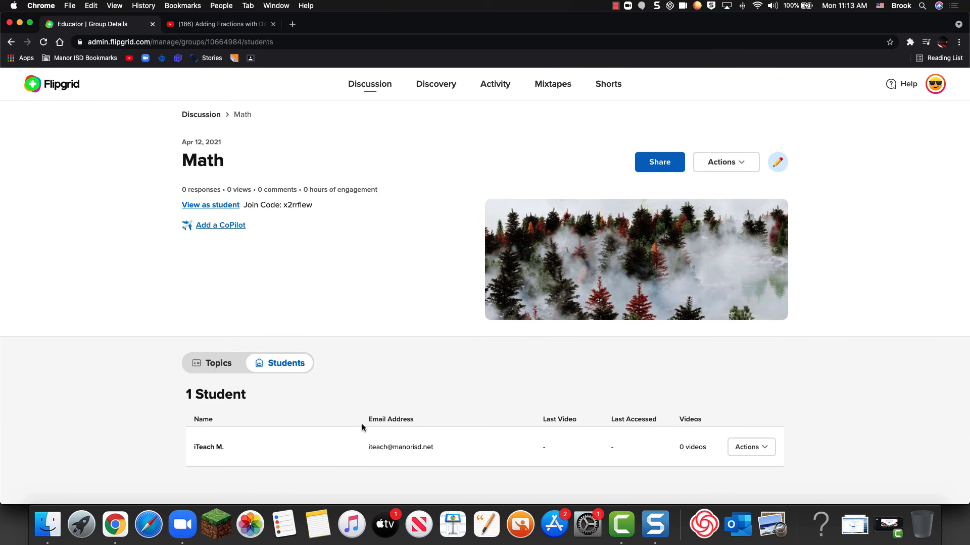
pyautogui.scroll(-1, 372, 355)
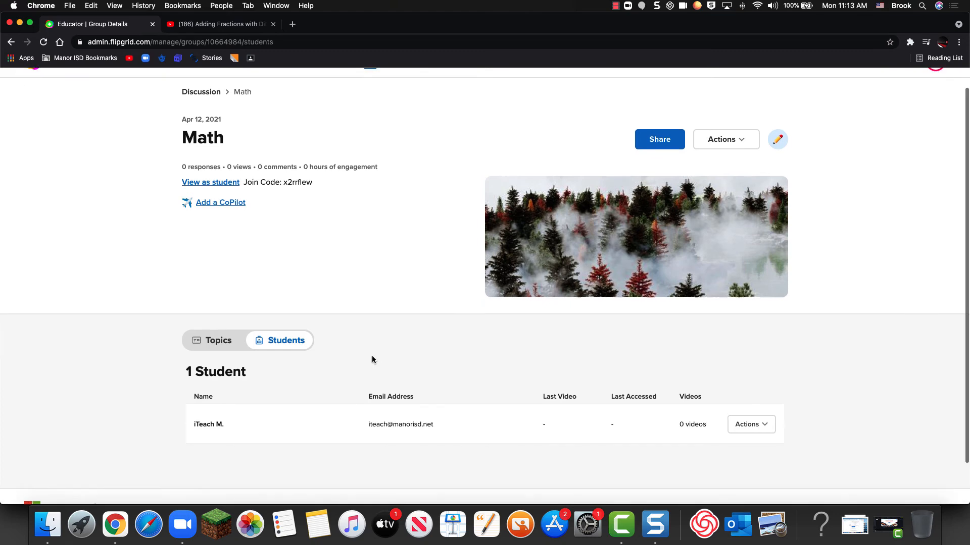
pyautogui.click(219, 341)
pyautogui.scroll(-5, 281, 328)
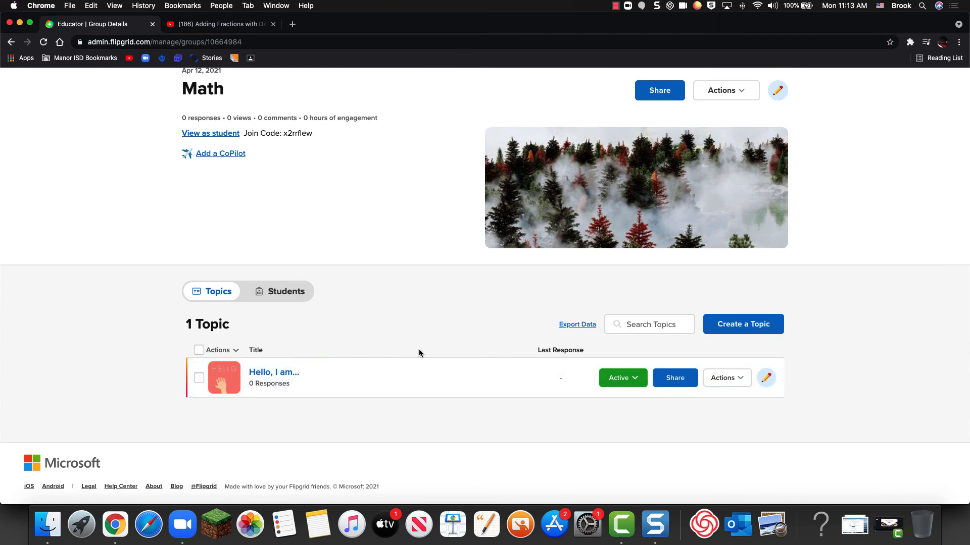
# - Review the Math group's details page and go back to the Discussion overview of all groups
pyautogui.scroll(3, 438, 349)
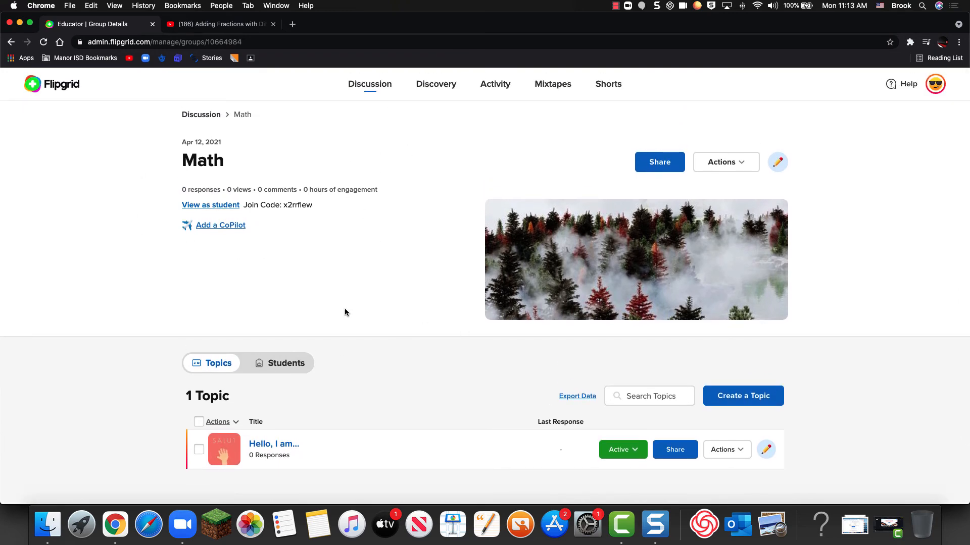
pyautogui.scroll(-3, 345, 312)
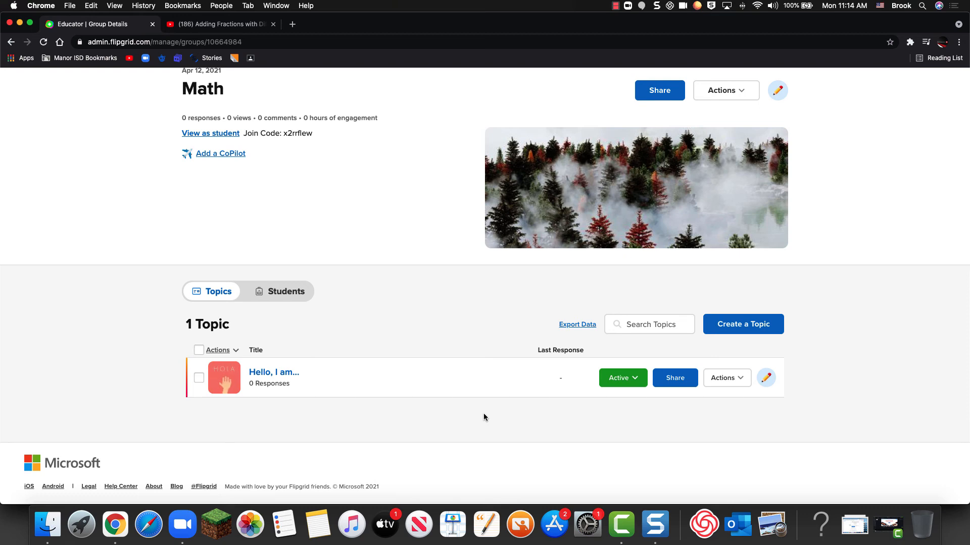
pyautogui.scroll(3, 483, 417)
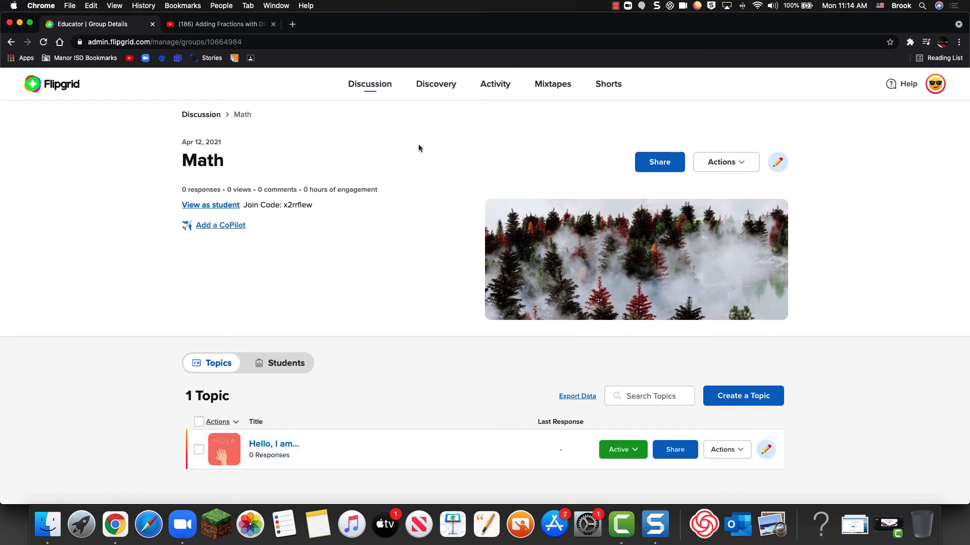
pyautogui.click(373, 87)
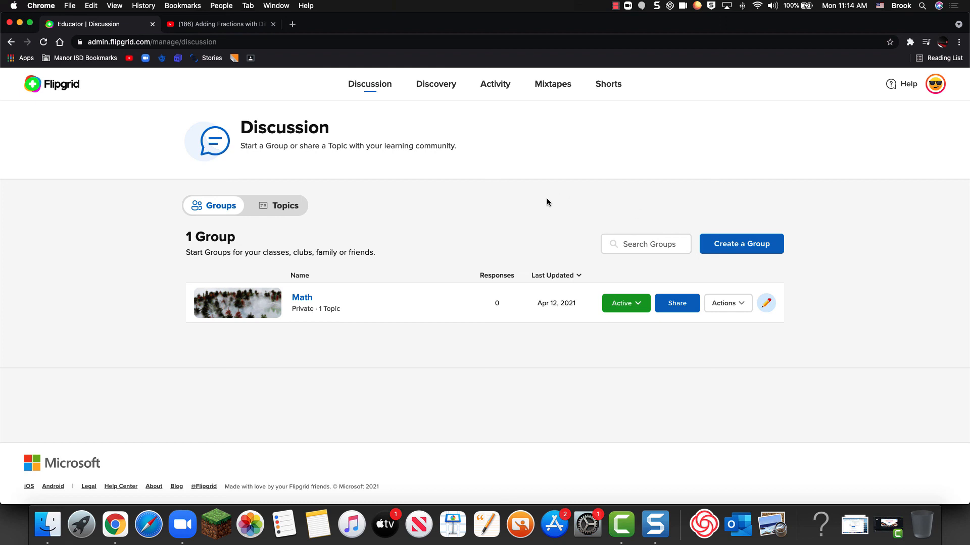
pyautogui.click(616, 6)
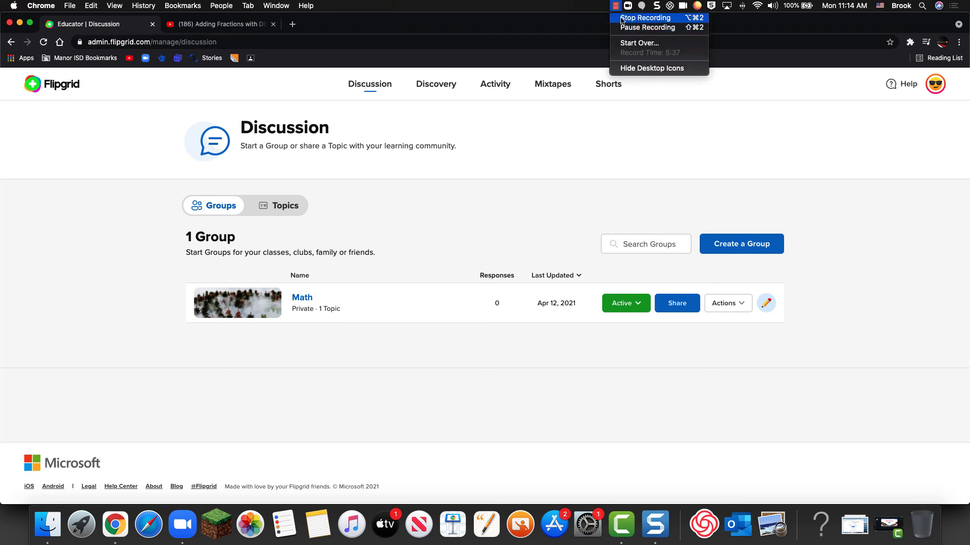
pyautogui.click(621, 19)
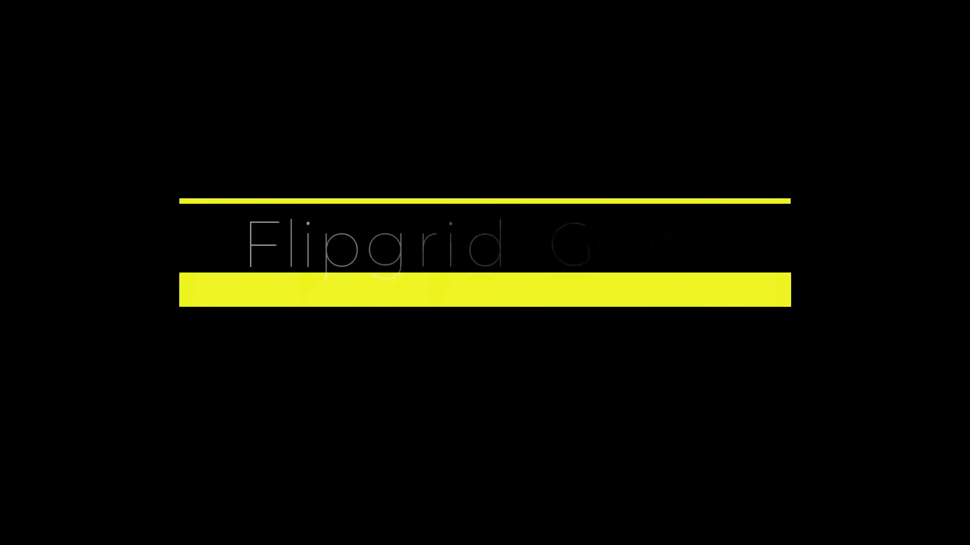